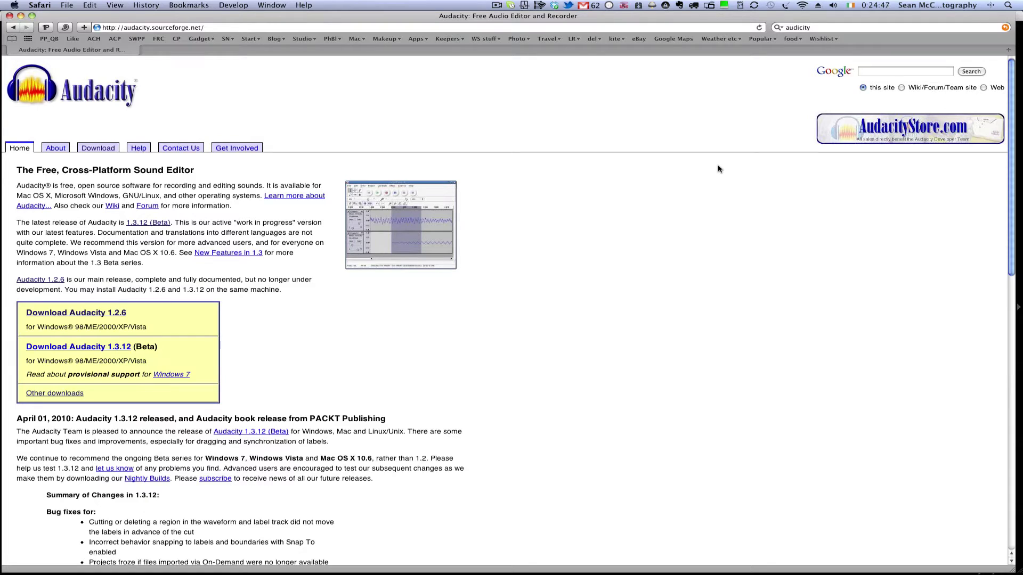
Step: Open Safari's Audacity Mac OS X download page for the 1.2 Series
{"action": "left_click", "coordinate": [89, 152]}
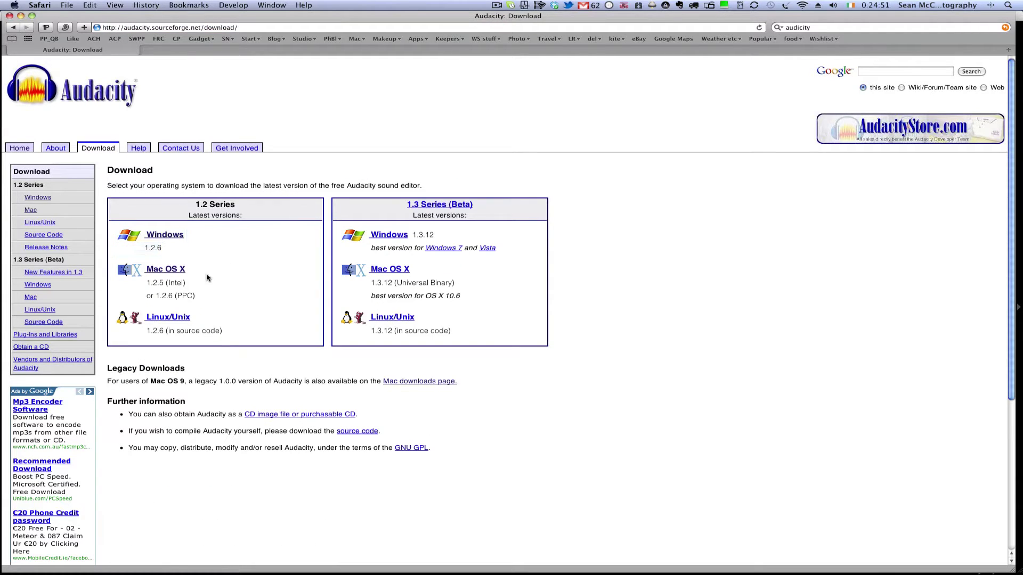
{"action": "left_click", "coordinate": [177, 270]}
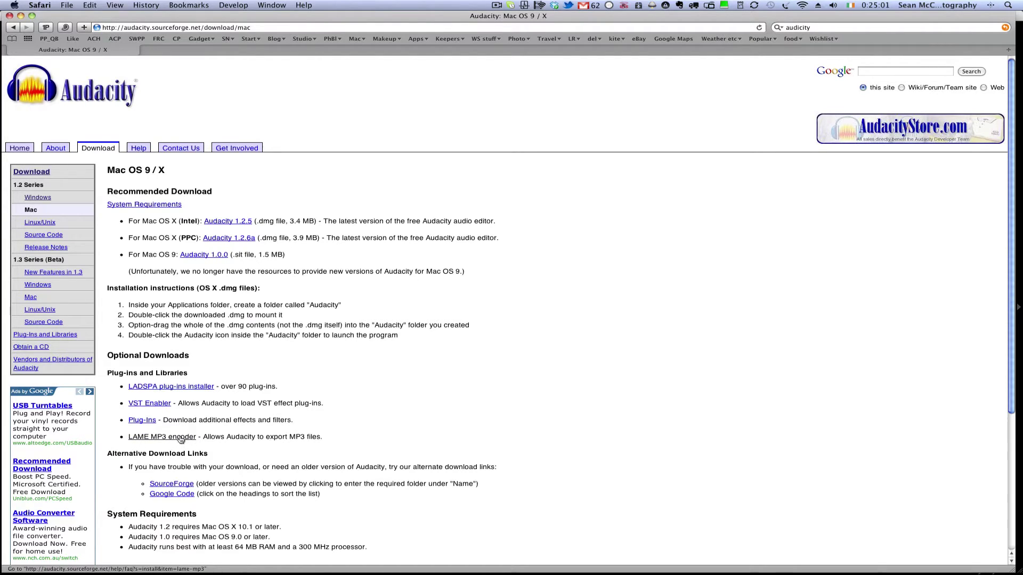
{"action": "key", "text": "super+Tab"}
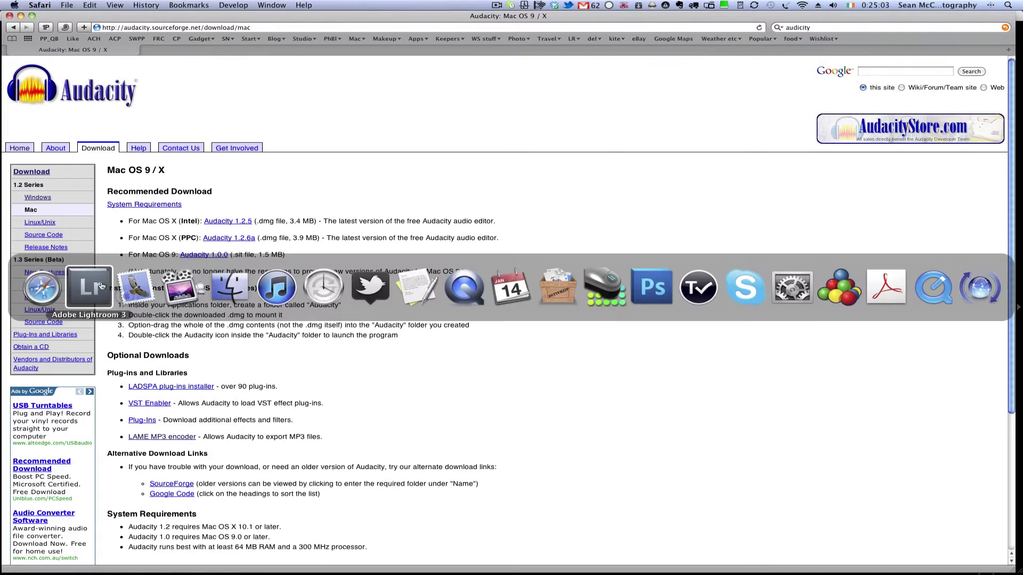
Step: Launch Audacity.app from the Audacity 1.2.5 folder in Finder, confirming the security warning
{"action": "left_click", "coordinate": [238, 291]}
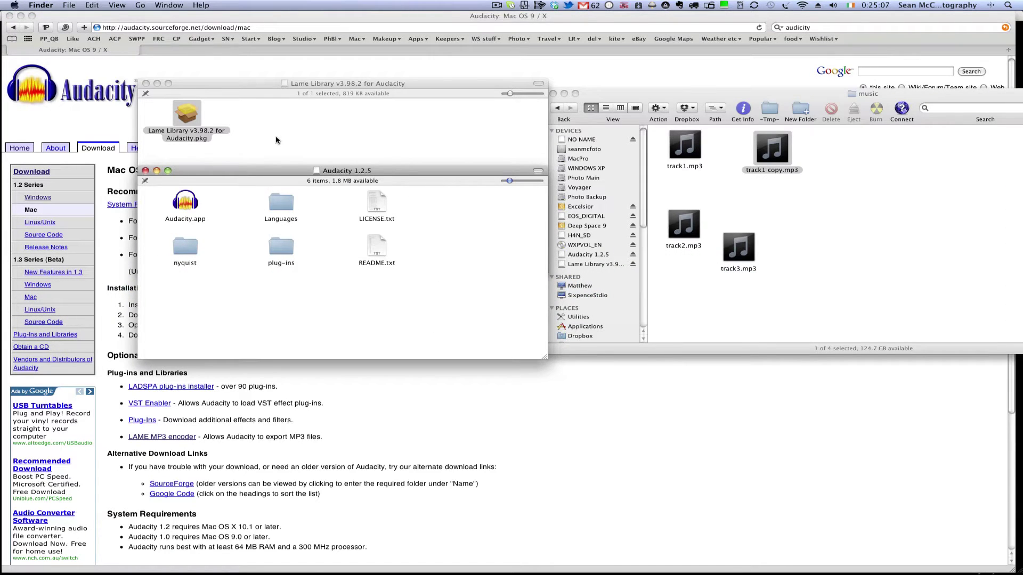
{"action": "left_click", "coordinate": [163, 135]}
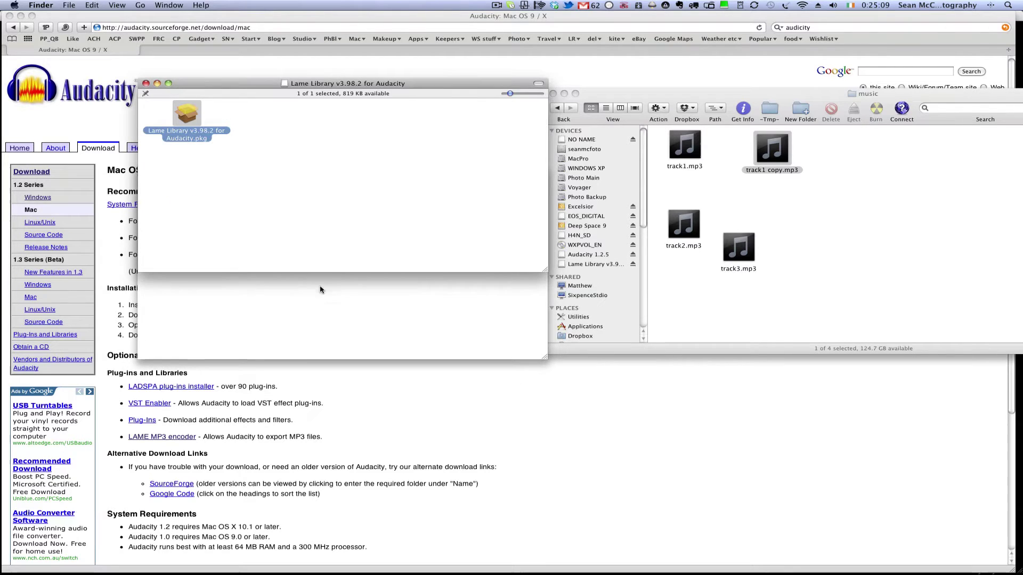
{"action": "left_click", "coordinate": [305, 305]}
{"action": "left_click", "coordinate": [188, 205]}
{"action": "double_click", "coordinate": [187, 206]}
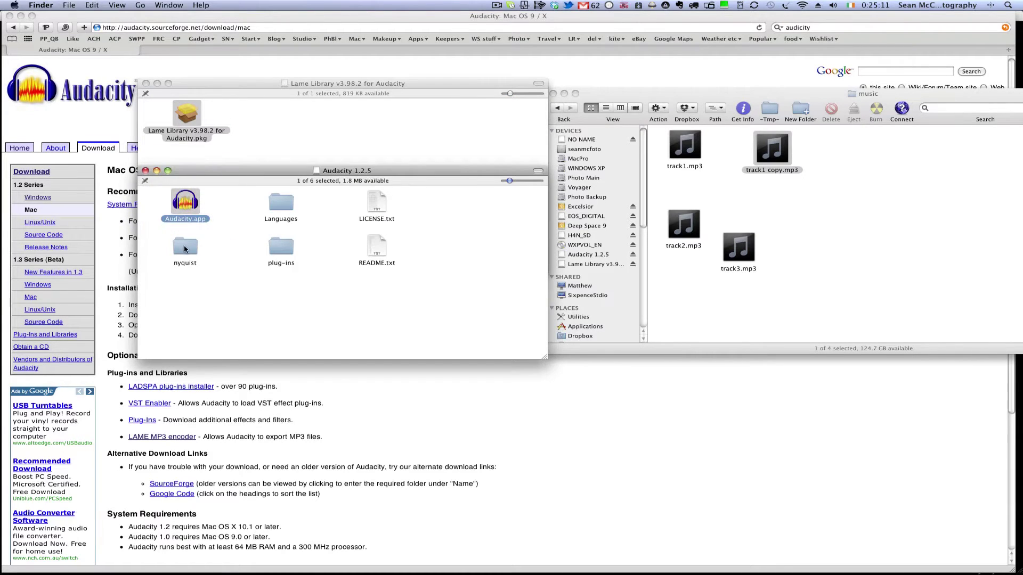
{"action": "left_click", "coordinate": [636, 213]}
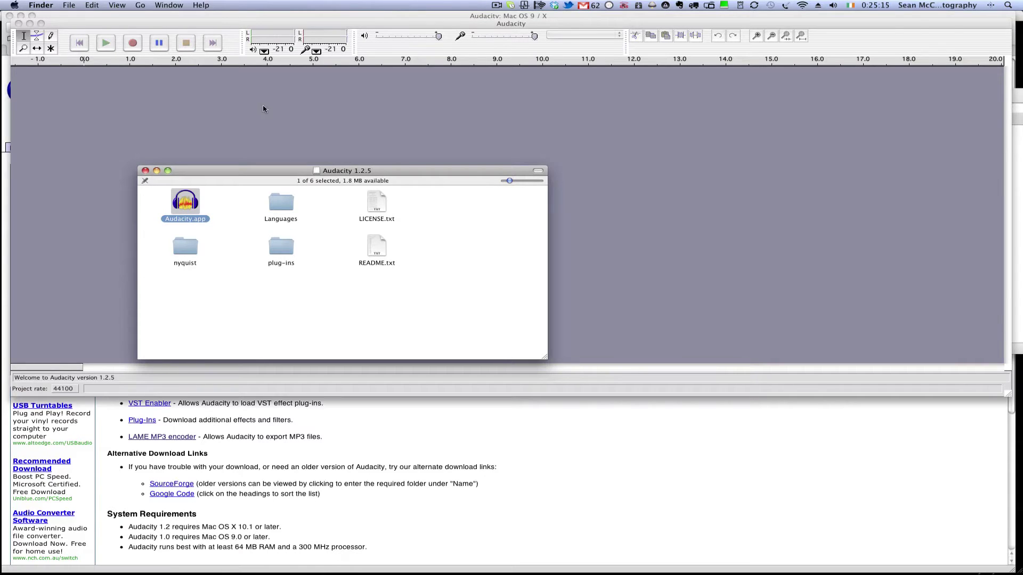
Step: Open track1.mp3 in Audacity via File > Open
{"action": "left_click", "coordinate": [273, 107]}
{"action": "left_click", "coordinate": [78, 5]}
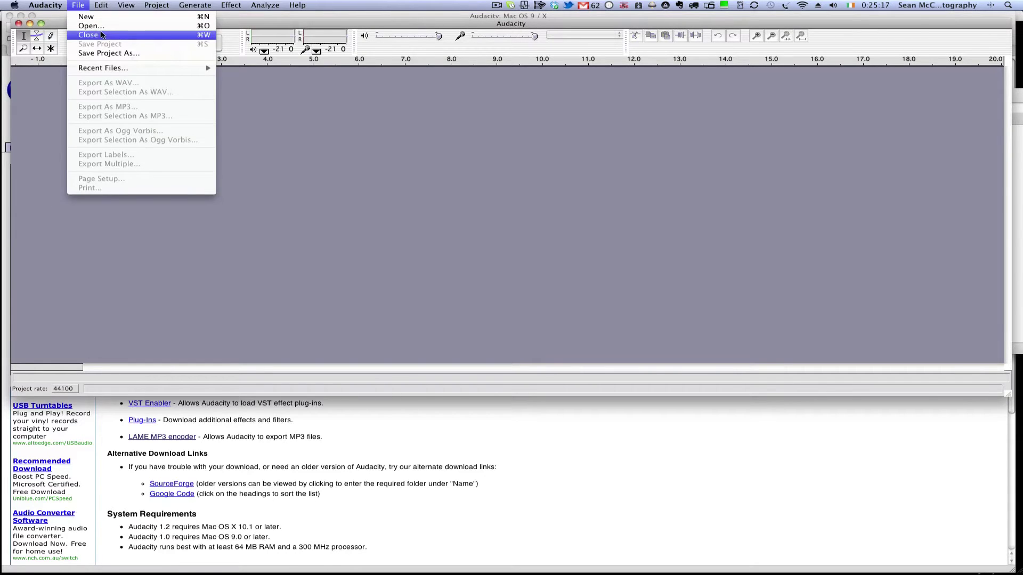
{"action": "left_click", "coordinate": [96, 25]}
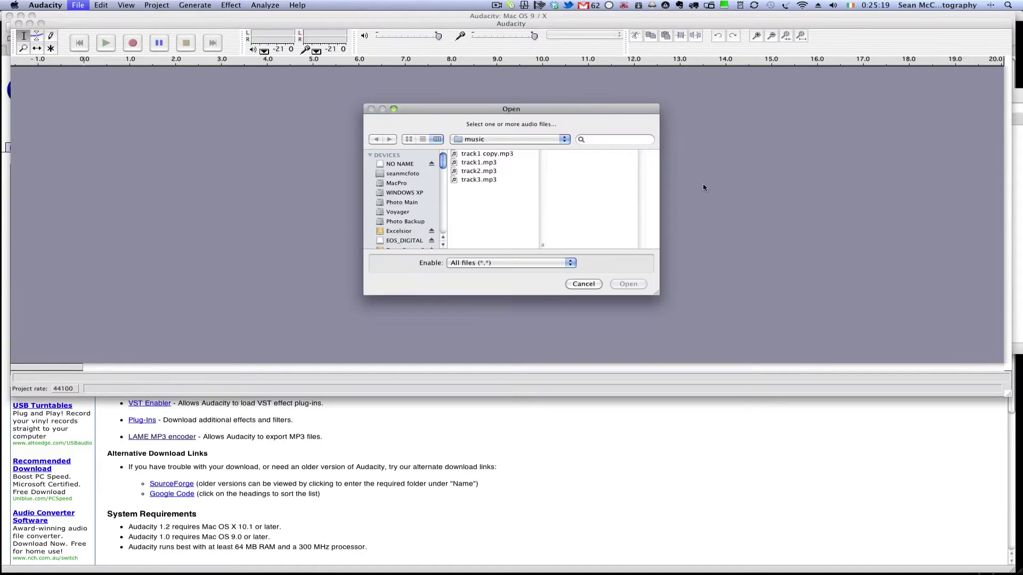
{"action": "left_click", "coordinate": [482, 163]}
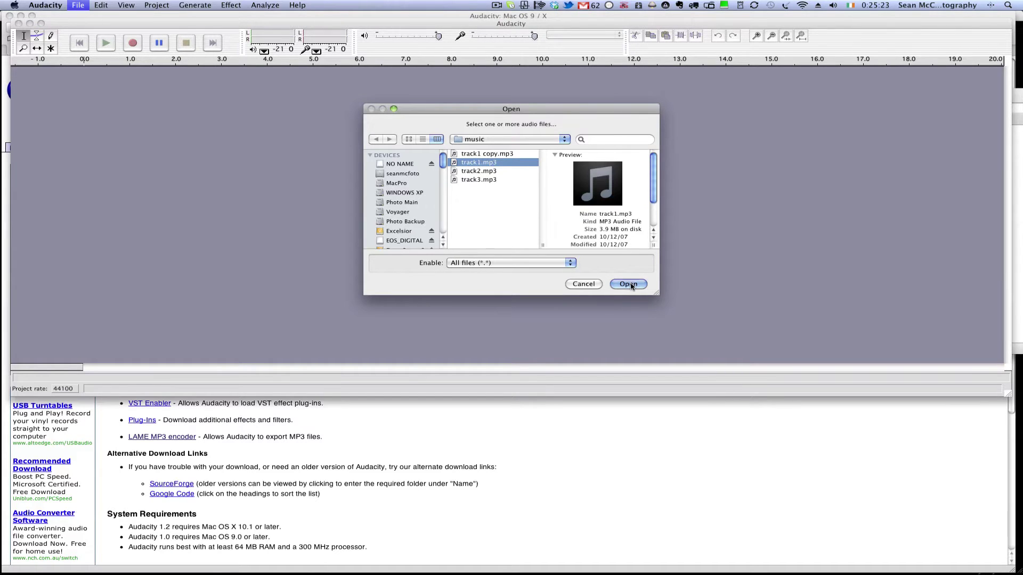
{"action": "left_click", "coordinate": [629, 285]}
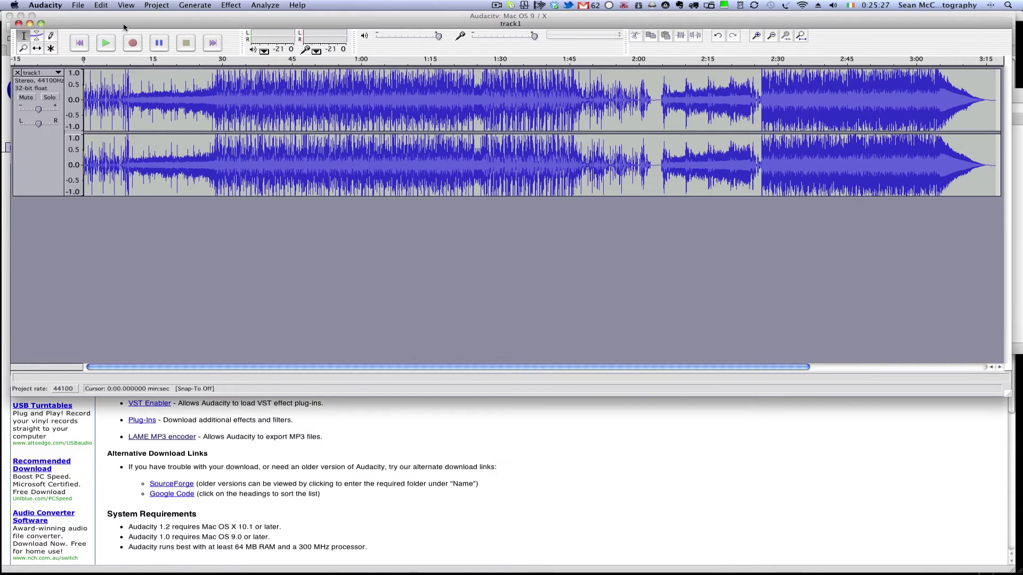
Step: Open track1 copy.mp3 in a second window and move it aside
{"action": "left_click", "coordinate": [78, 6]}
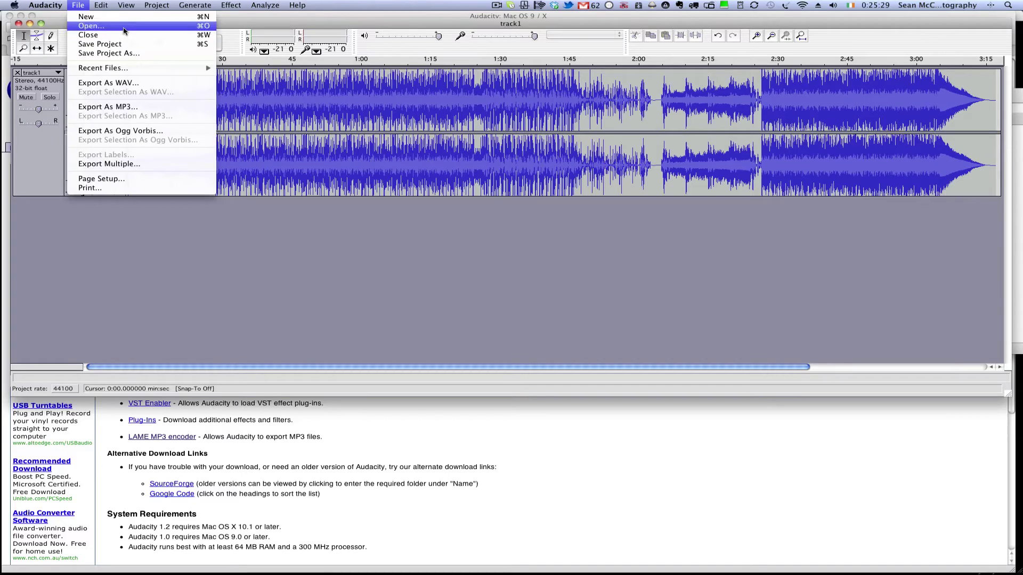
{"action": "left_click", "coordinate": [124, 26]}
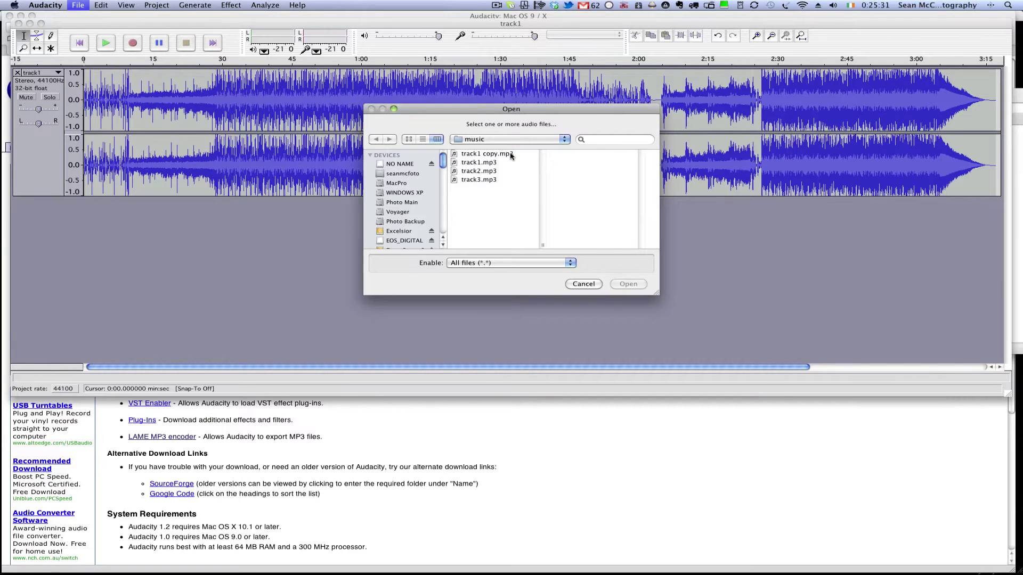
{"action": "left_click", "coordinate": [509, 154]}
{"action": "left_click", "coordinate": [628, 284]}
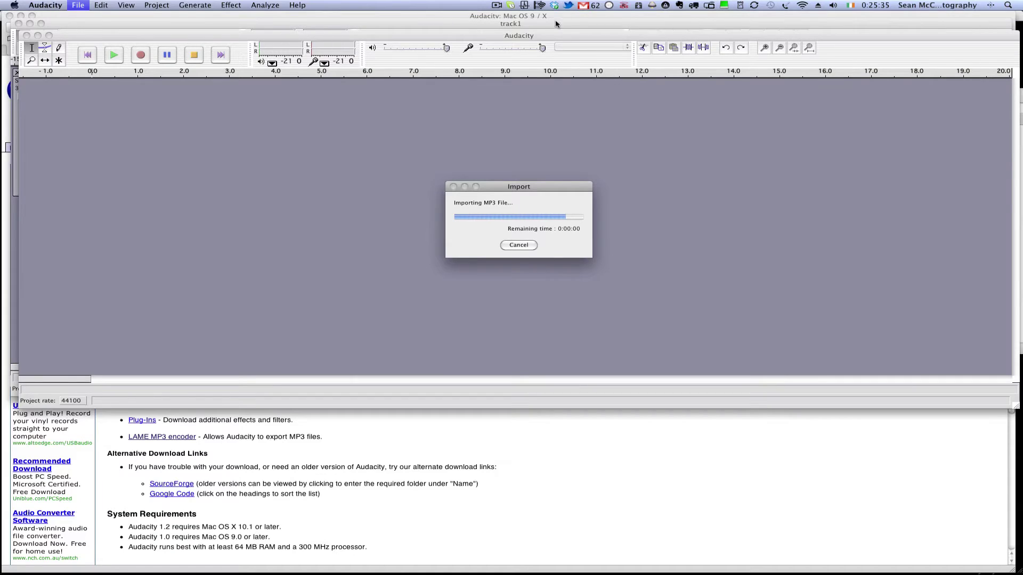
{"action": "left_click_drag", "start_coordinate": [408, 34], "coordinate": [302, 318]}
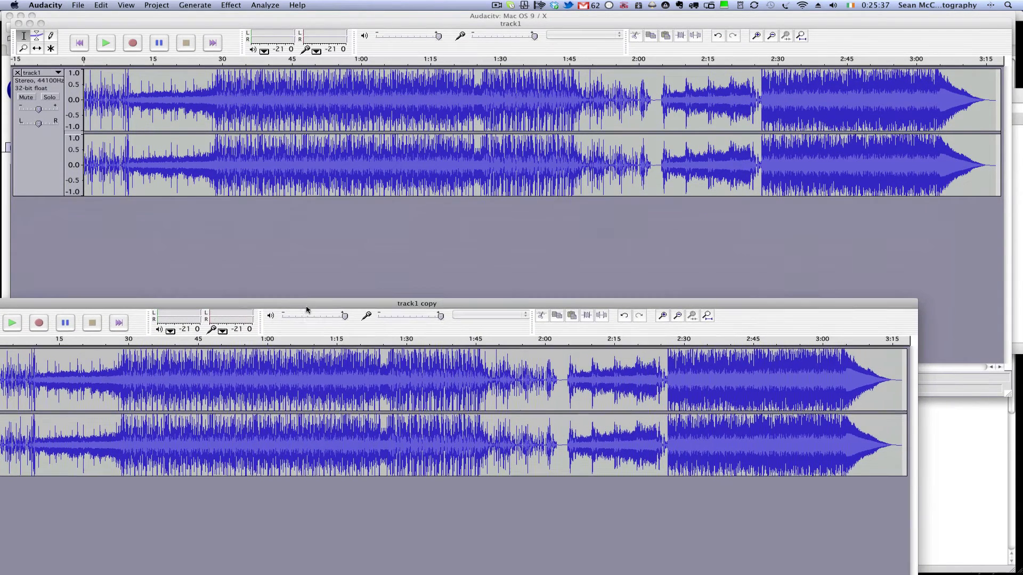
Step: Add a new empty stereo audio track to the track1 project
{"action": "left_click", "coordinate": [420, 22]}
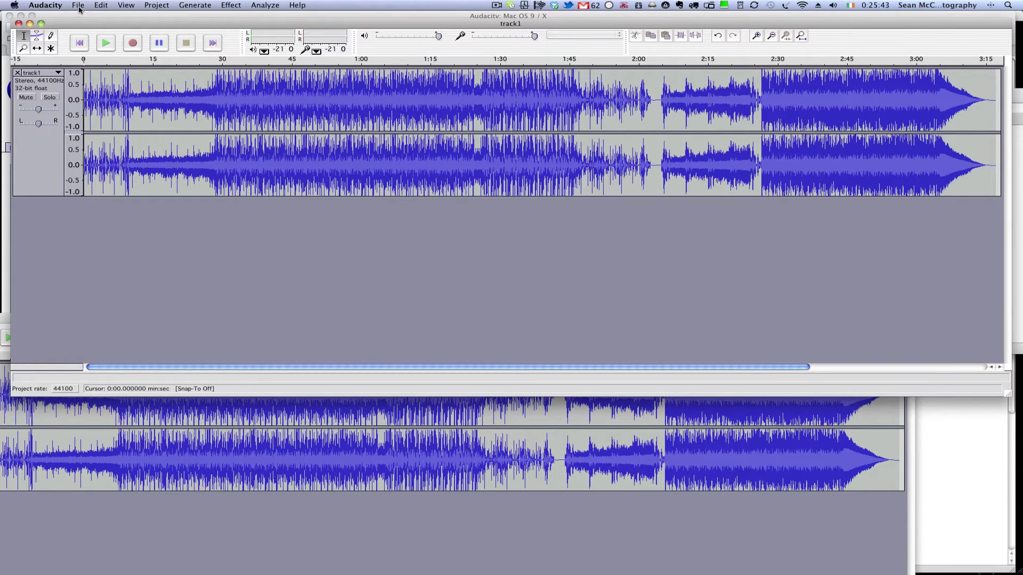
{"action": "left_click", "coordinate": [100, 7]}
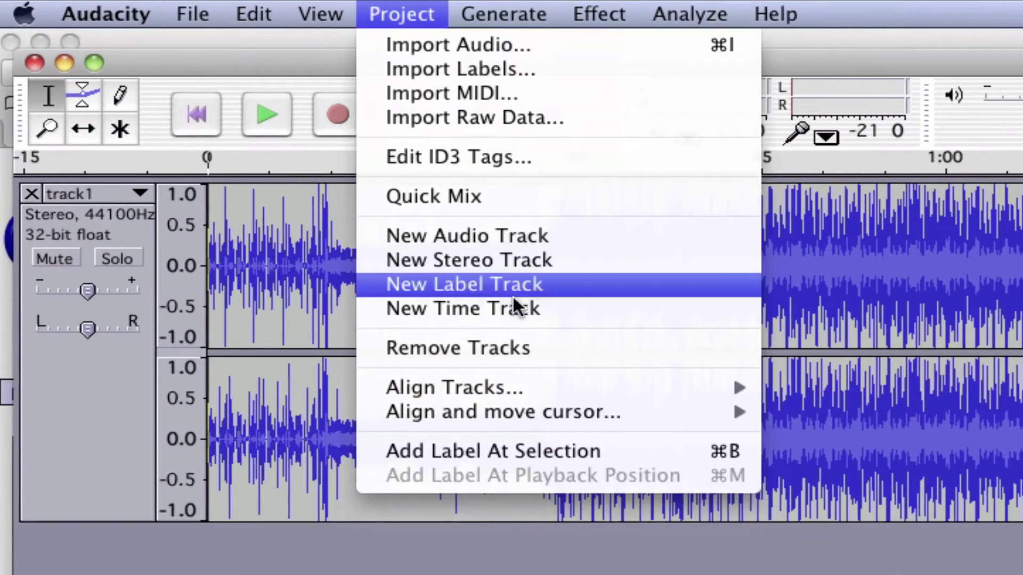
{"action": "left_click", "coordinate": [510, 261]}
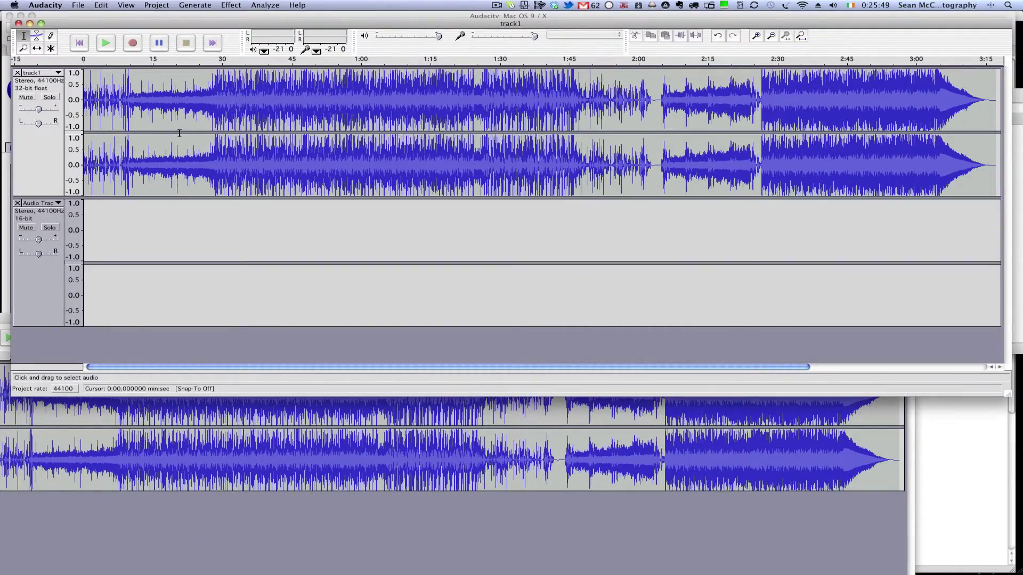
Step: Select and copy all the audio in the track1 copy window
{"action": "left_click", "coordinate": [420, 537]}
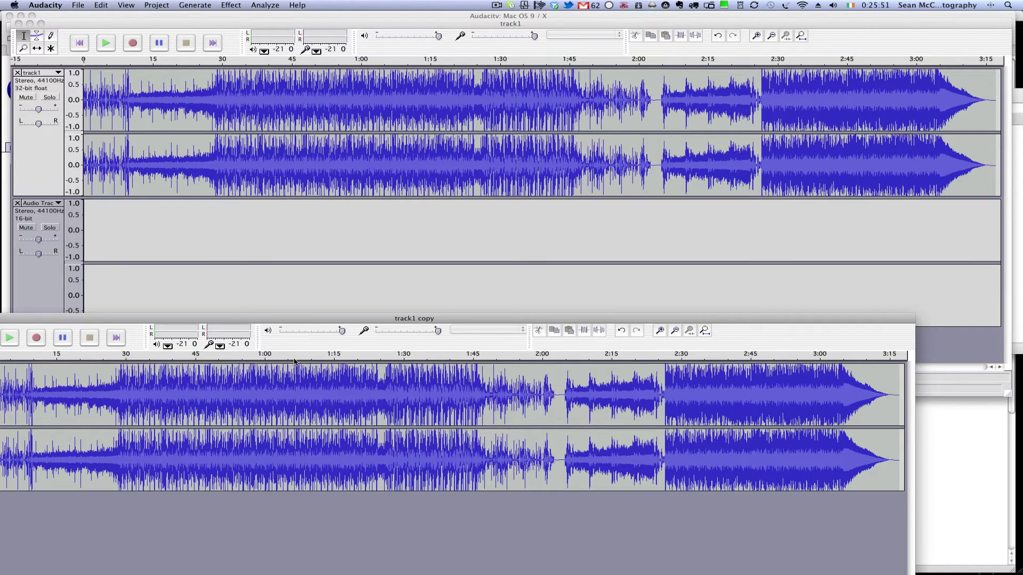
{"action": "left_click_drag", "start_coordinate": [330, 322], "coordinate": [417, 297]}
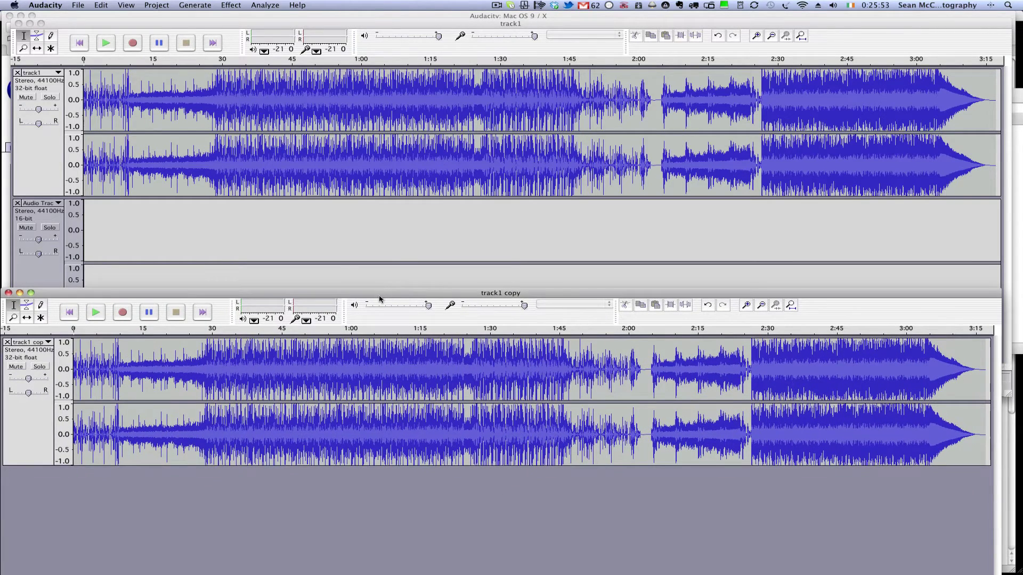
{"action": "key", "text": "super+a"}
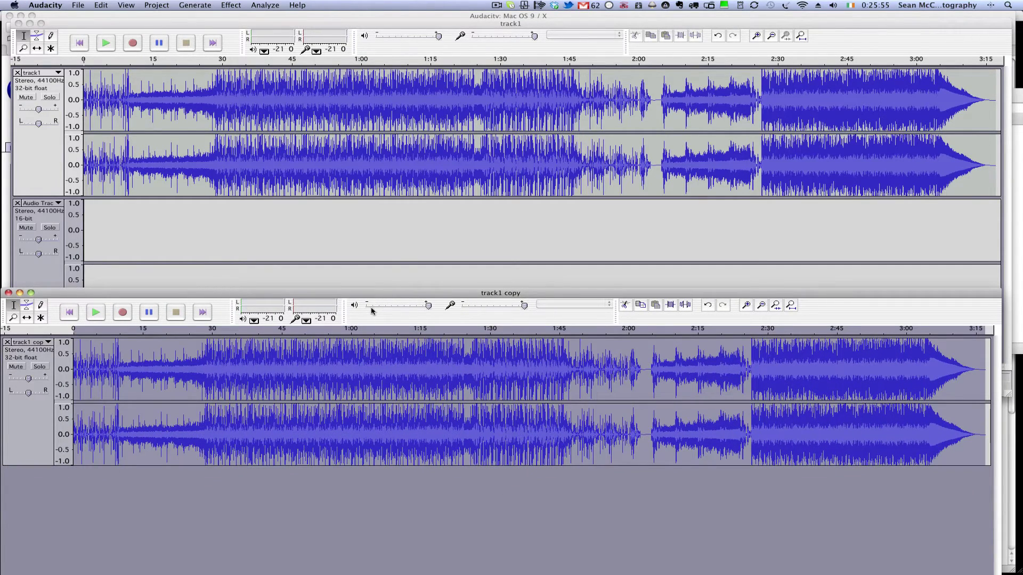
{"action": "key", "text": "super+c"}
Step: Paste the copied song at the start of the new Audio Track
{"action": "left_click", "coordinate": [342, 235]}
{"action": "left_click", "coordinate": [343, 241]}
{"action": "left_click", "coordinate": [90, 245]}
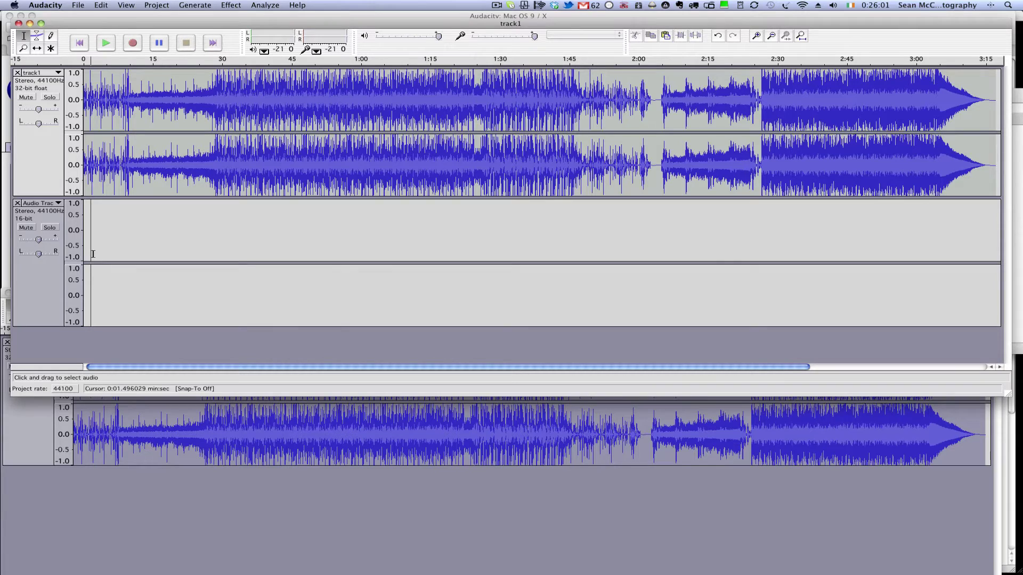
{"action": "key", "text": "super+v"}
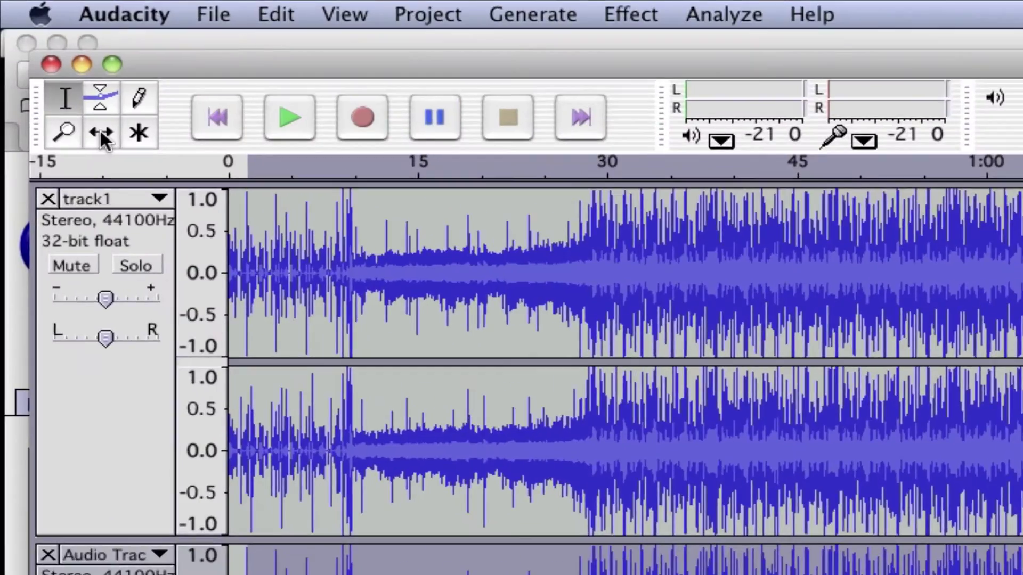
Step: Time-shift the second track's clip to begin near 3:13, then set the cursor near 3:09
{"action": "left_click", "coordinate": [101, 133]}
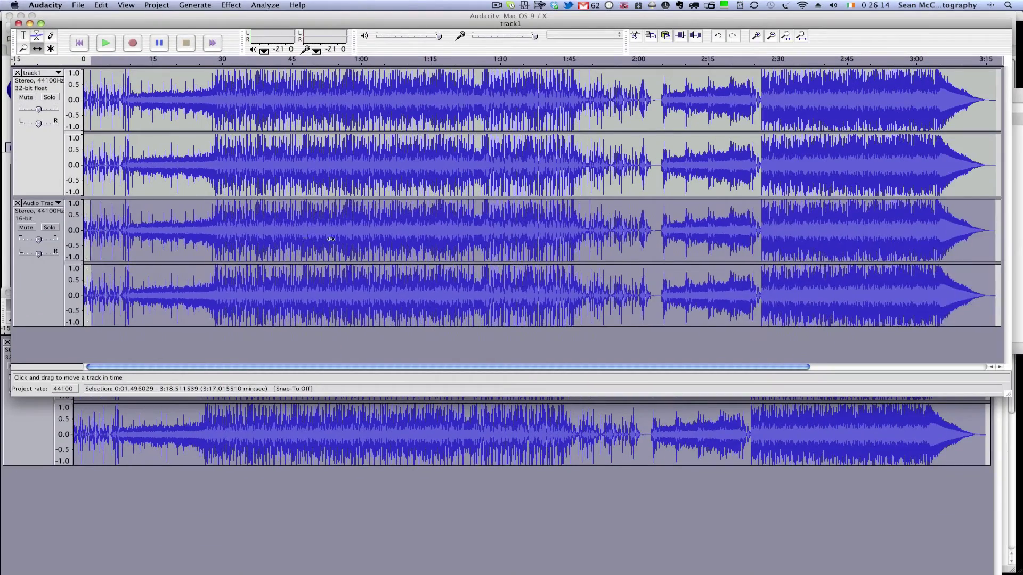
{"action": "left_click_drag", "start_coordinate": [331, 238], "coordinate": [968, 231]}
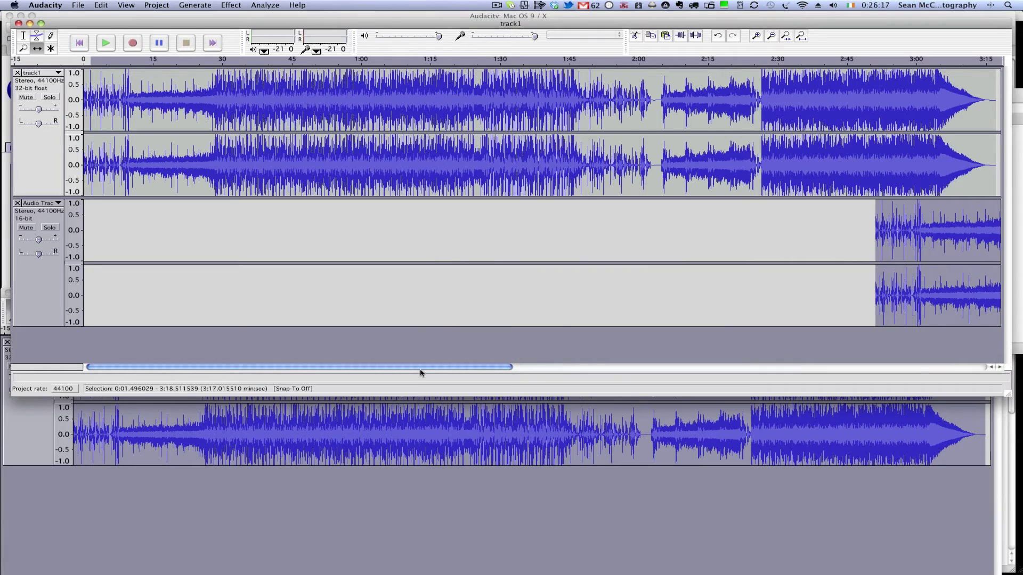
{"action": "left_click_drag", "start_coordinate": [432, 367], "coordinate": [660, 367]}
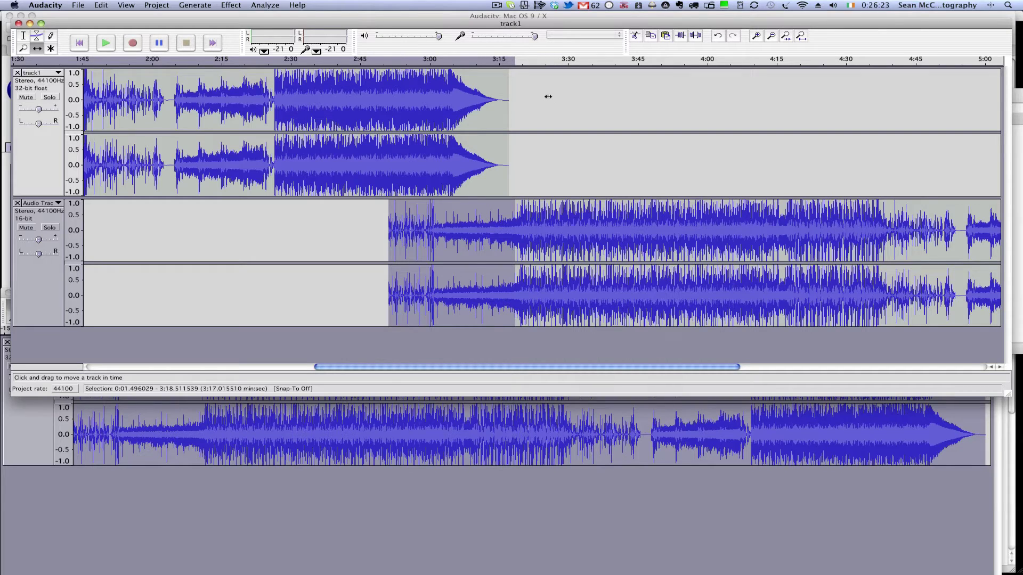
{"action": "left_click_drag", "start_coordinate": [455, 238], "coordinate": [544, 233]}
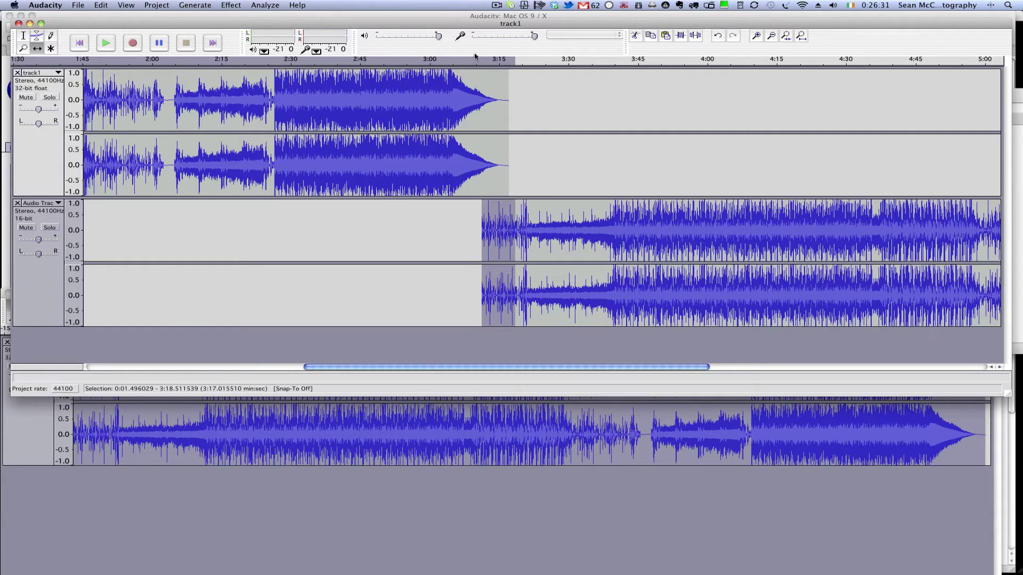
{"action": "left_click", "coordinate": [24, 36]}
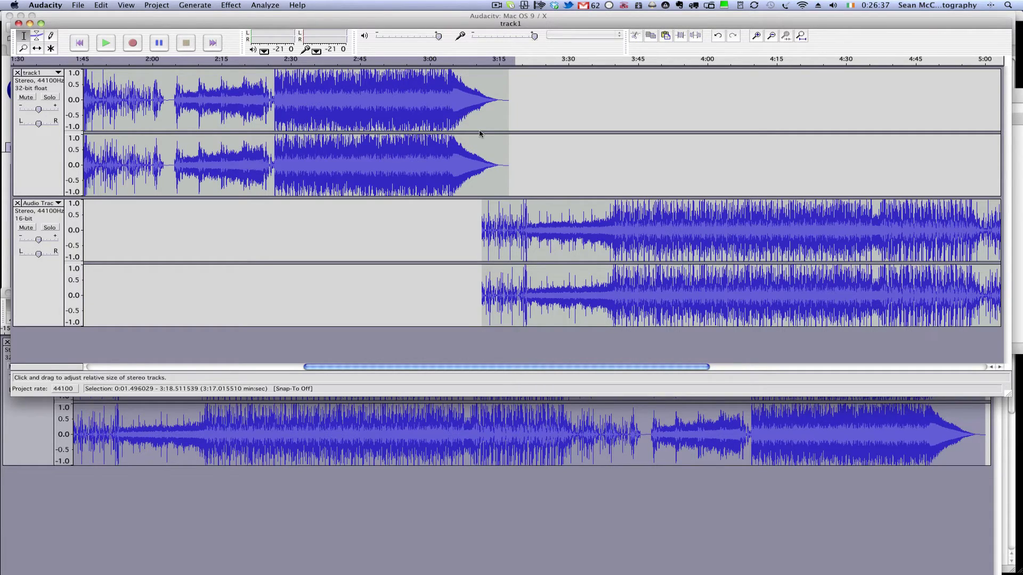
{"action": "left_click", "coordinate": [474, 147]}
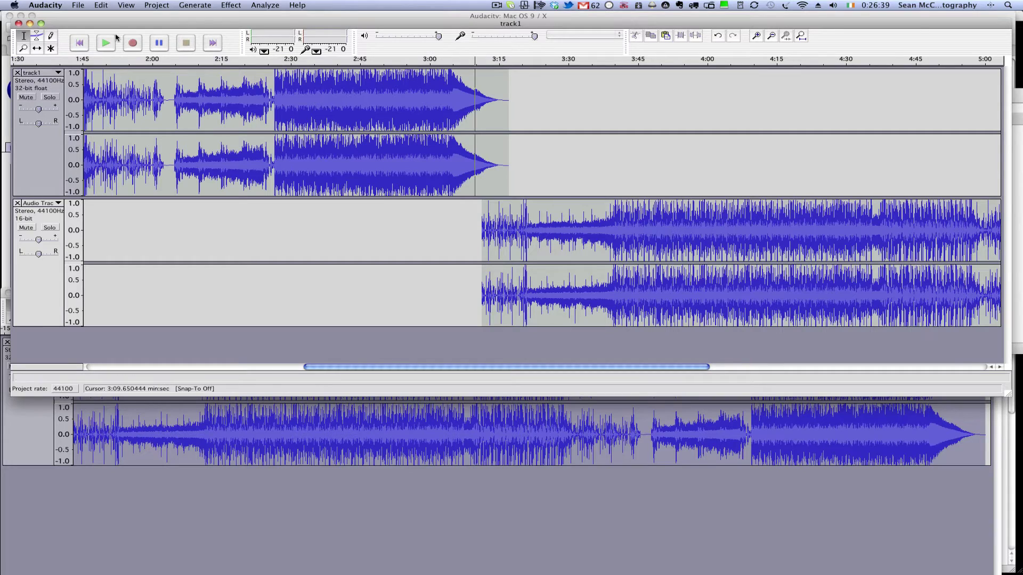
Step: Play and pause across the join near 3:12, then select the whole 7:01 project
{"action": "left_click", "coordinate": [110, 46]}
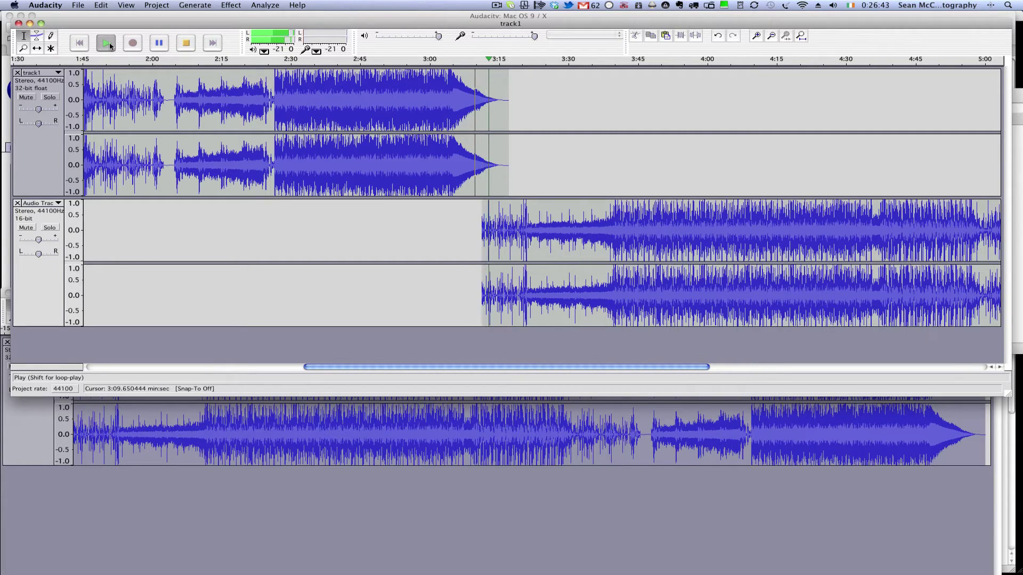
{"action": "left_click", "coordinate": [157, 43]}
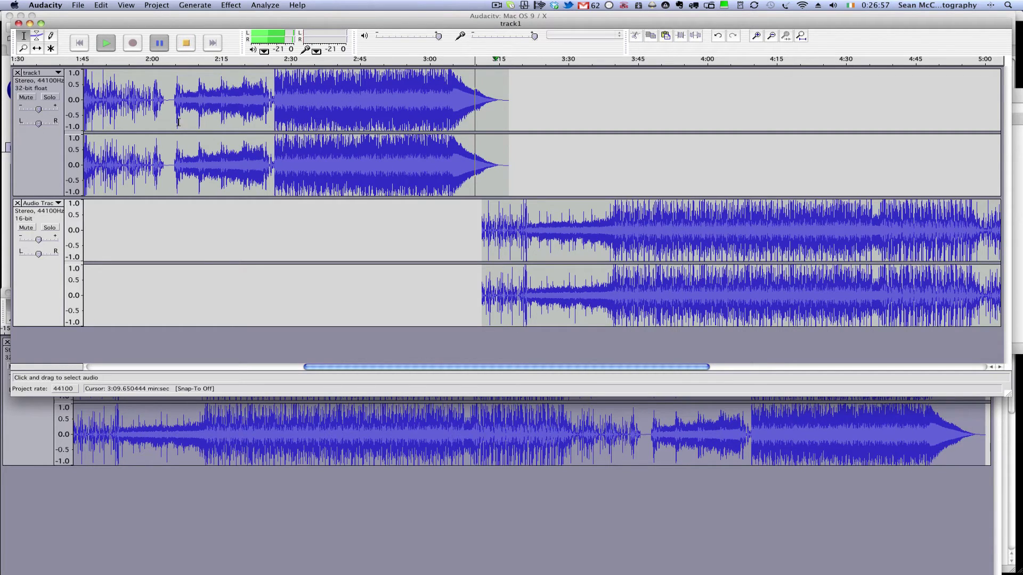
{"action": "key", "text": "super+a"}
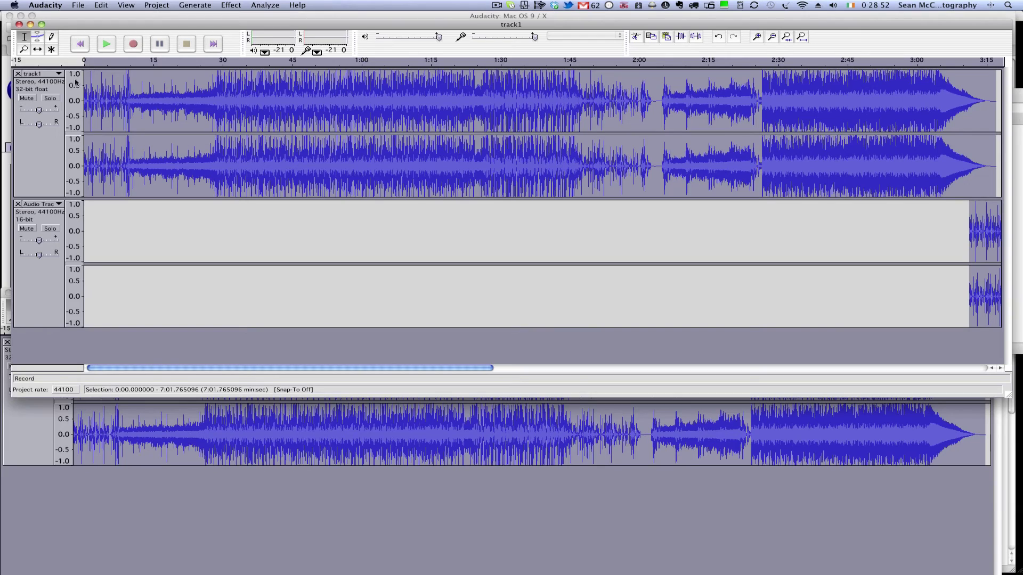
Step: Export the project mixed down to stereo as track1.mp3 on MacPro
{"action": "left_click", "coordinate": [79, 6]}
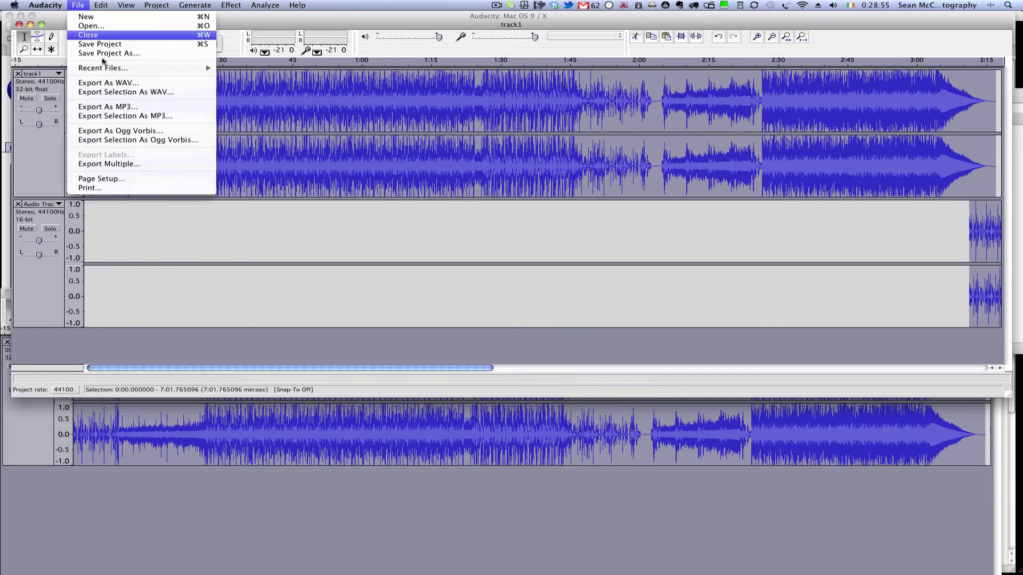
{"action": "left_click", "coordinate": [153, 106]}
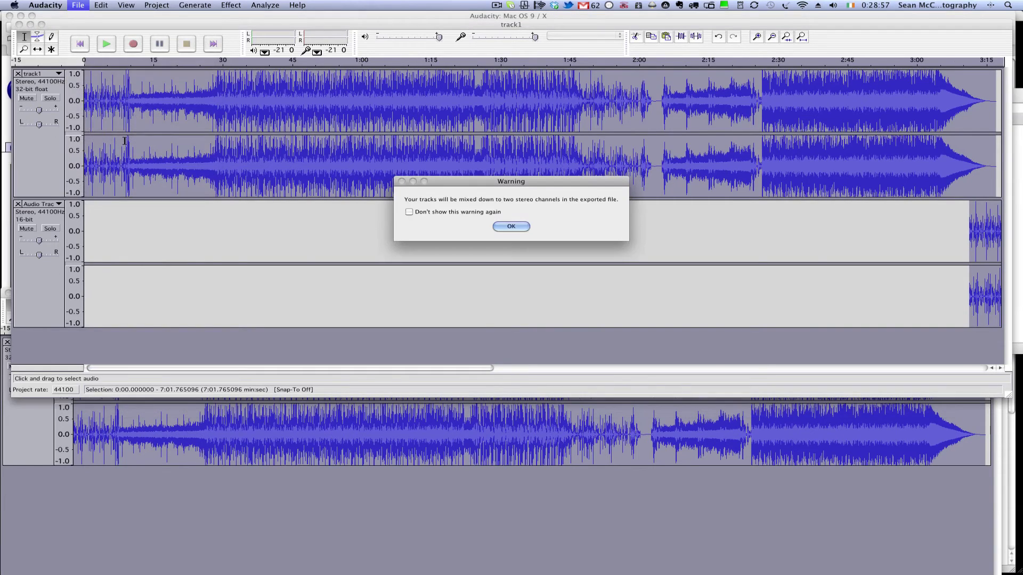
{"action": "left_click", "coordinate": [511, 226]}
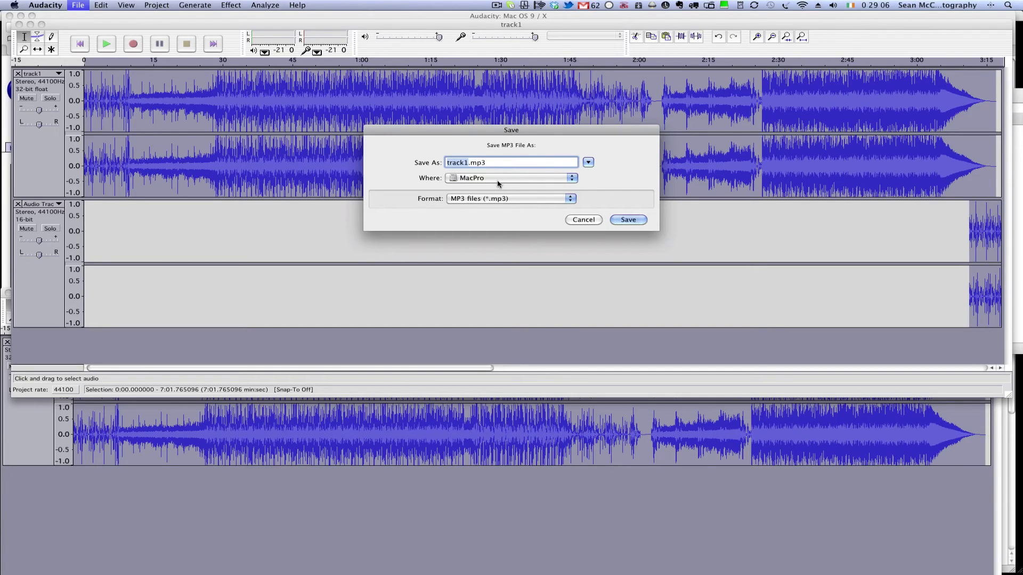
{"action": "left_click", "coordinate": [630, 221]}
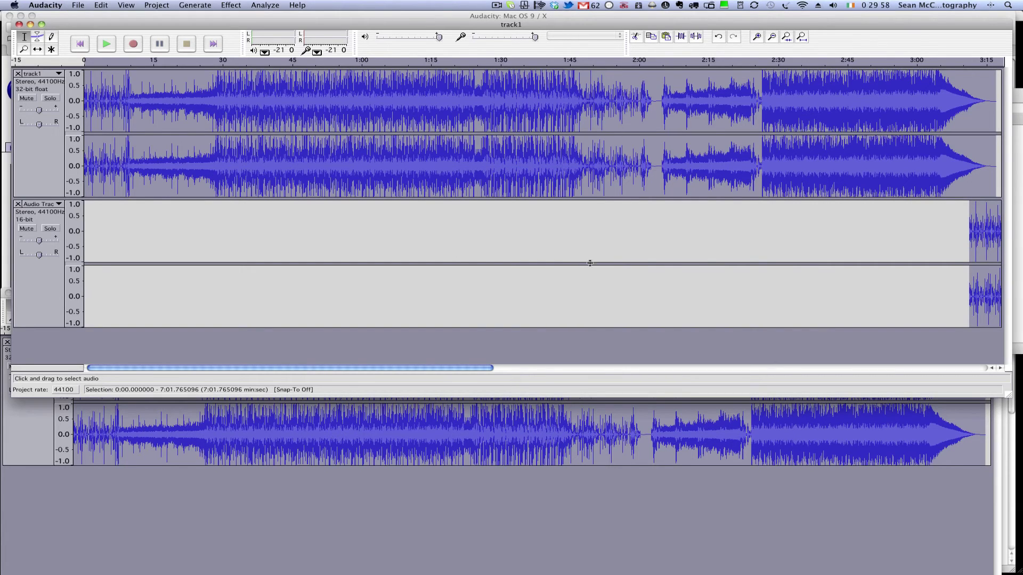
{"action": "key", "text": "super+Tab"}
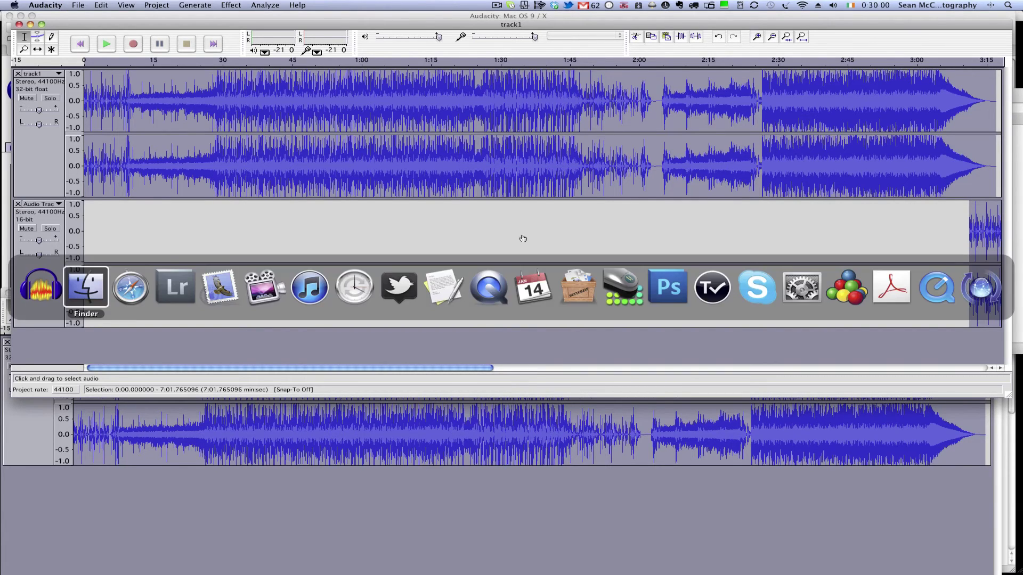
Step: Set MacPro's track1.mp3 as the Lightroom slideshow soundtrack and play the slideshow
{"action": "key", "text": "super+Tab"}
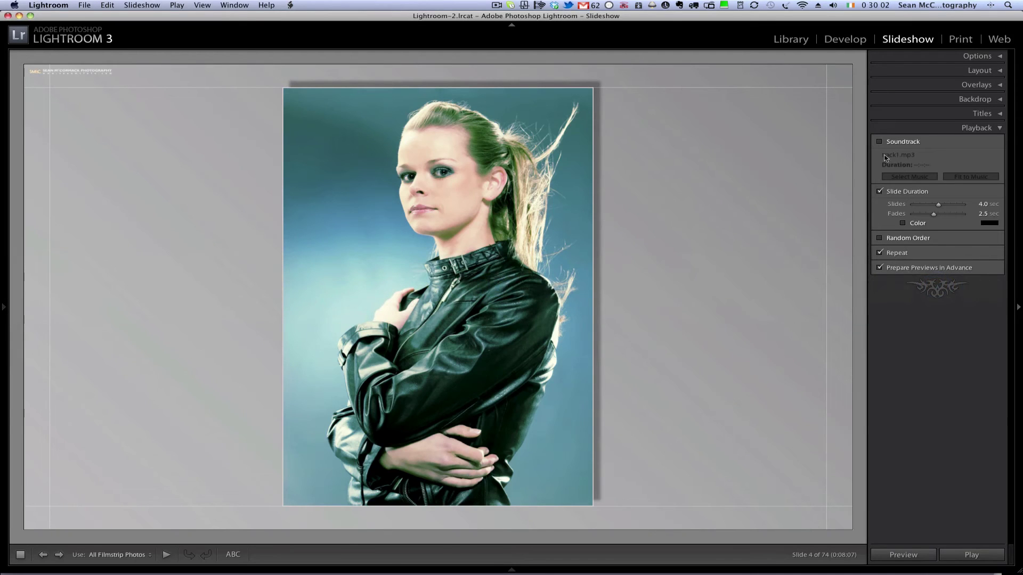
{"action": "left_click", "coordinate": [880, 141]}
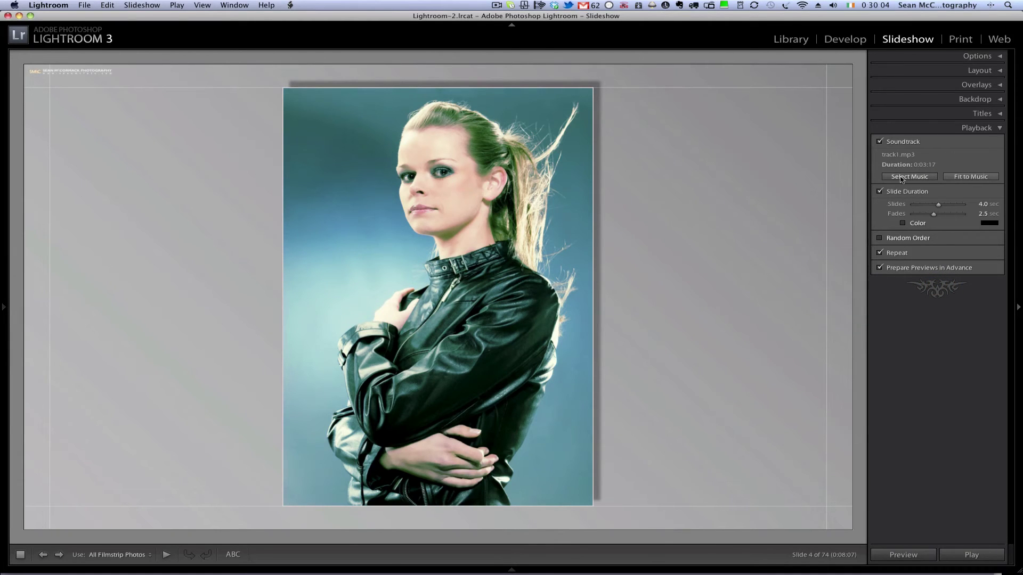
{"action": "left_click", "coordinate": [898, 179]}
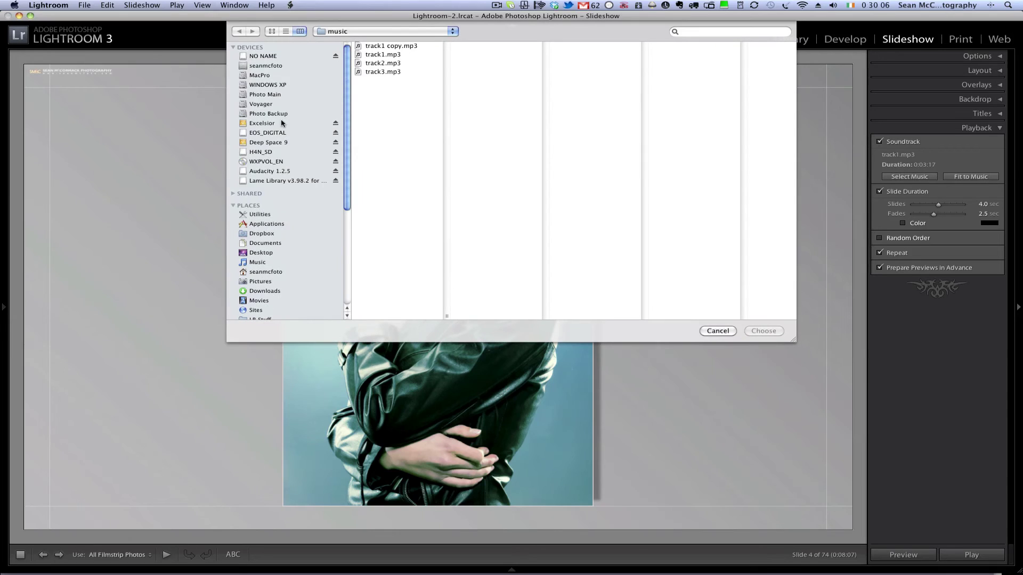
{"action": "left_click", "coordinate": [276, 76]}
{"action": "left_click", "coordinate": [386, 141]}
{"action": "left_click", "coordinate": [763, 331]}
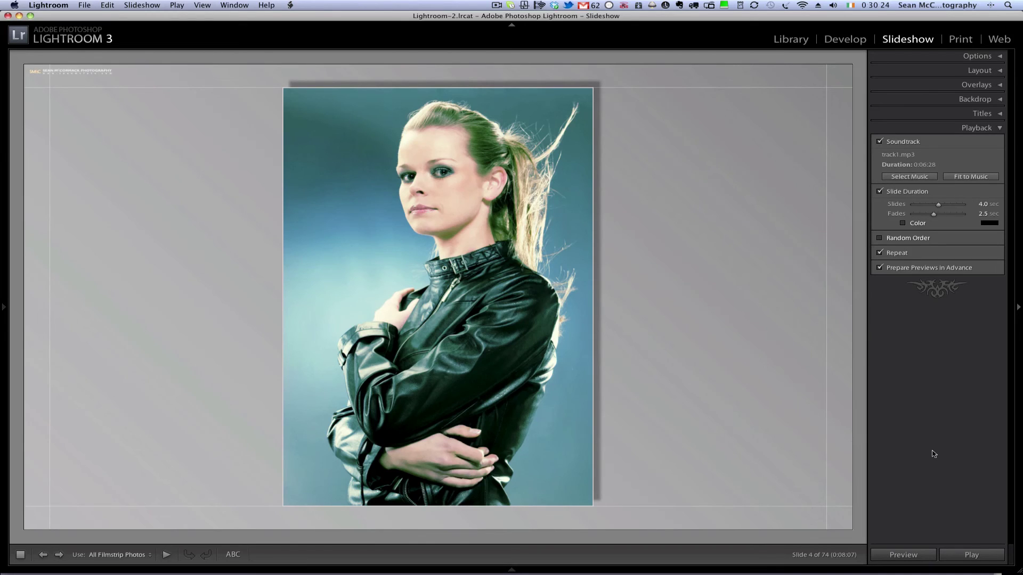
{"action": "left_click", "coordinate": [967, 556]}
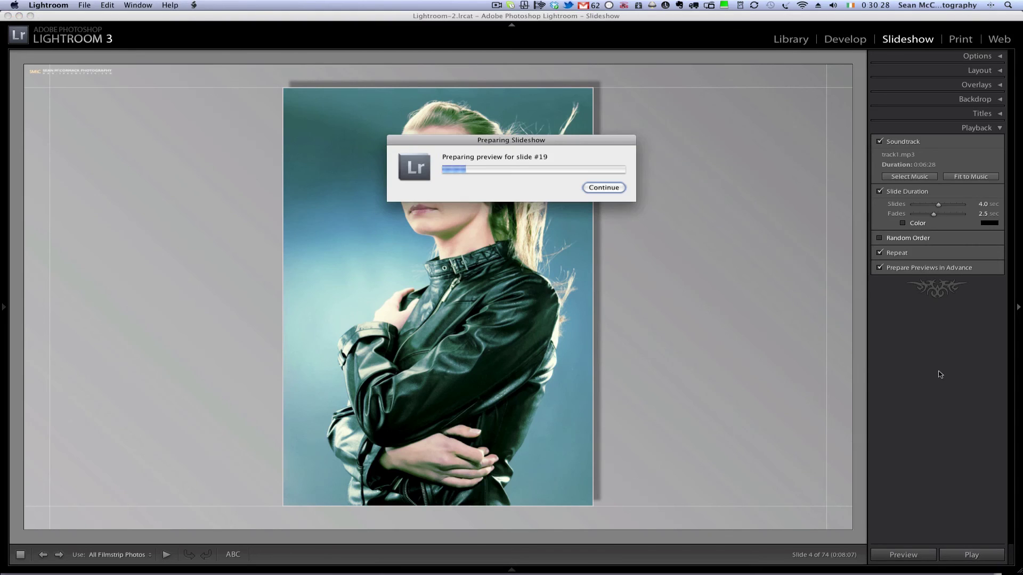